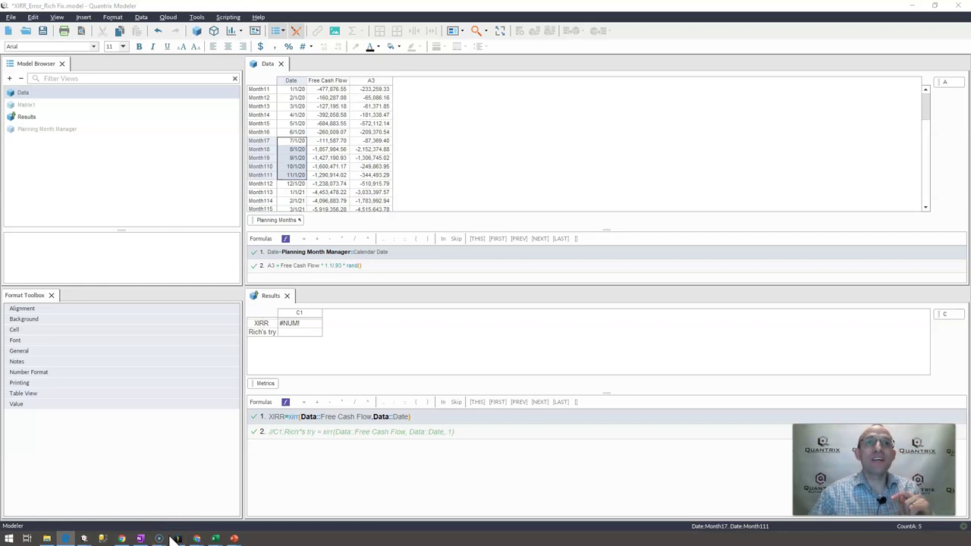
- Select the Free Cash Flow value for Month112 and the dates Month117 through Month125
{"action": "left_click", "coordinate": [333, 183]}
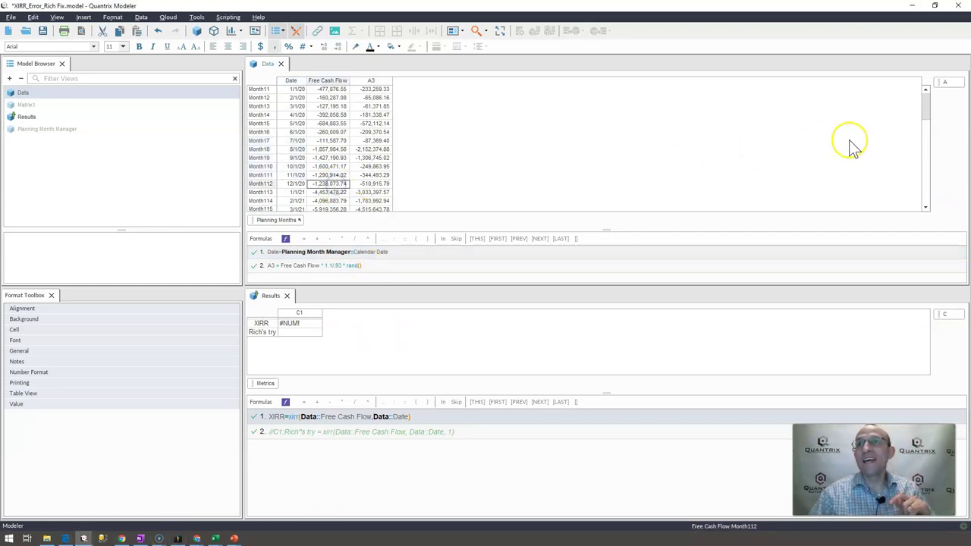
{"action": "left_click_drag", "start_coordinate": [926, 104], "coordinate": [940, 132]}
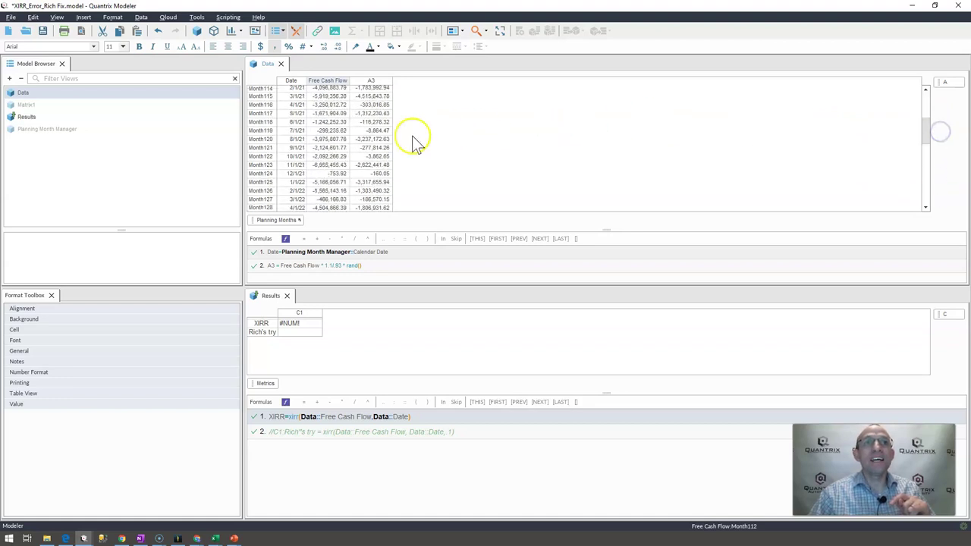
{"action": "left_click_drag", "start_coordinate": [291, 121], "coordinate": [297, 168]}
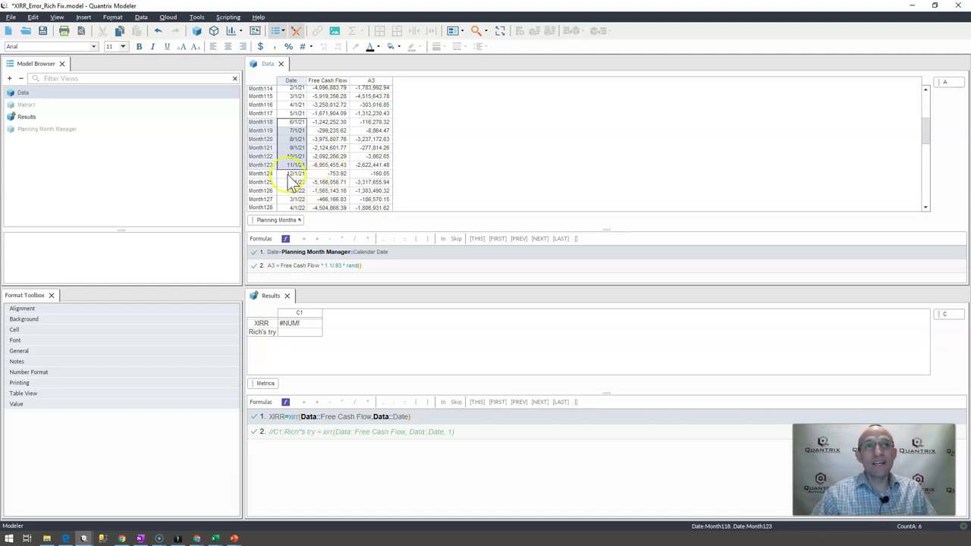
{"action": "left_click_drag", "start_coordinate": [295, 118], "coordinate": [293, 174]}
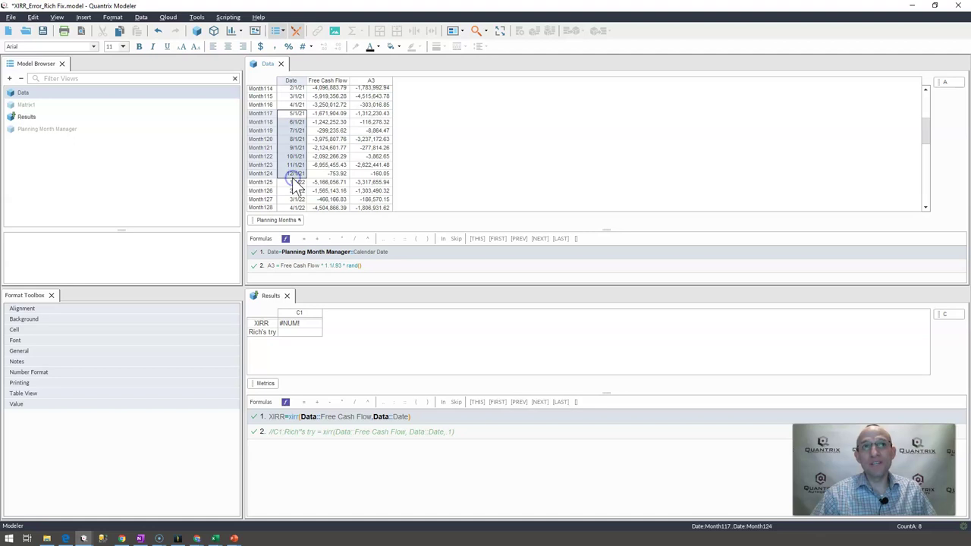
{"action": "left_click_drag", "start_coordinate": [295, 114], "coordinate": [295, 182]}
- Select the XIRR #NUM! result and place the caret in its Free Cash Flow argument
{"action": "left_click", "coordinate": [290, 297]}
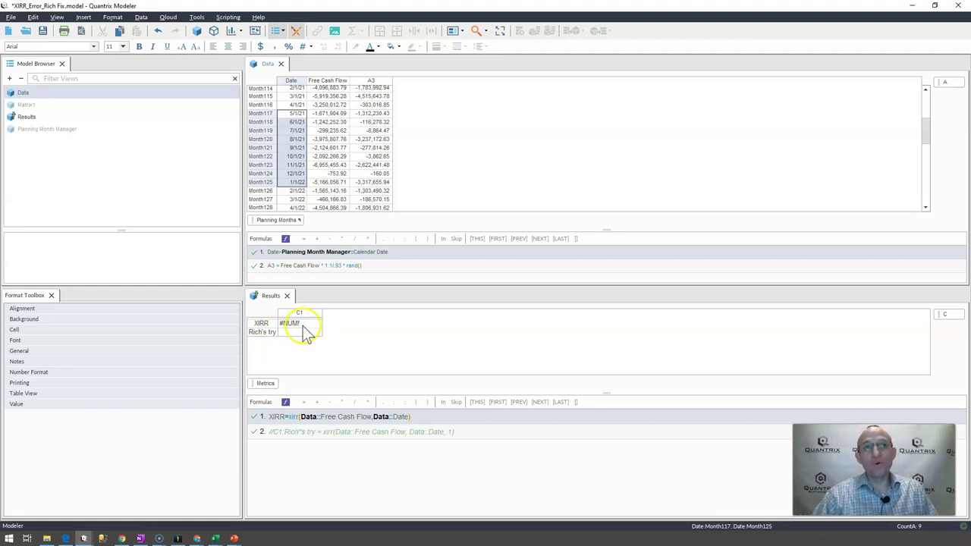
{"action": "left_click", "coordinate": [295, 325]}
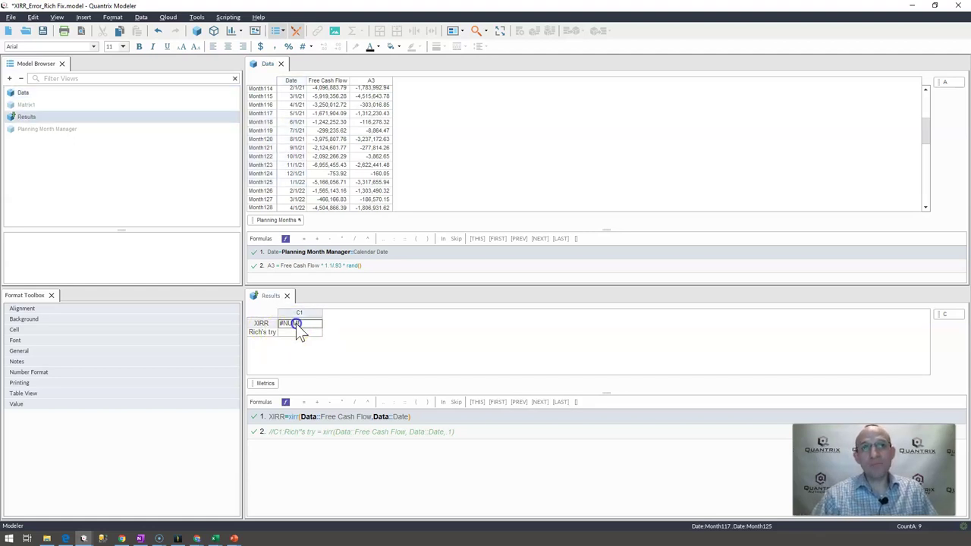
{"action": "left_click", "coordinate": [361, 420]}
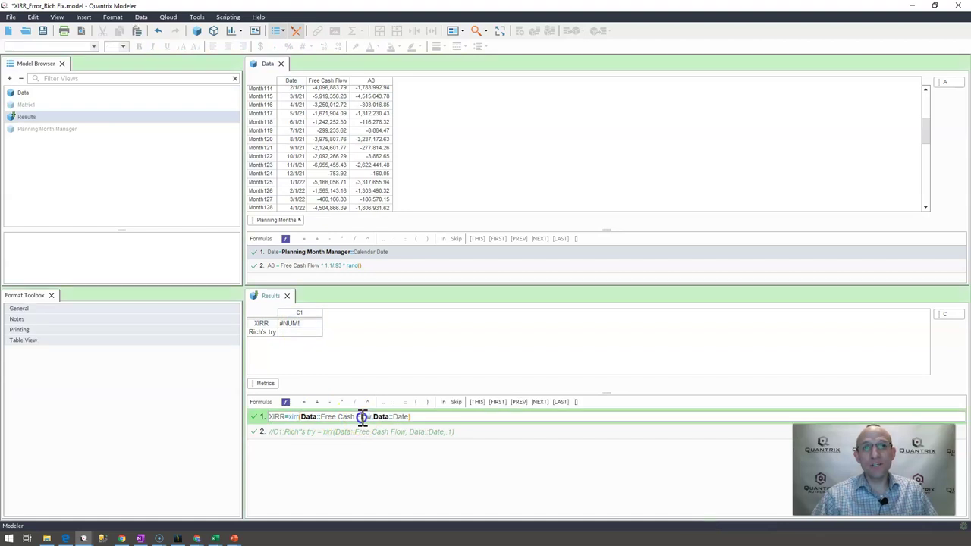
{"action": "left_click", "coordinate": [317, 413]}
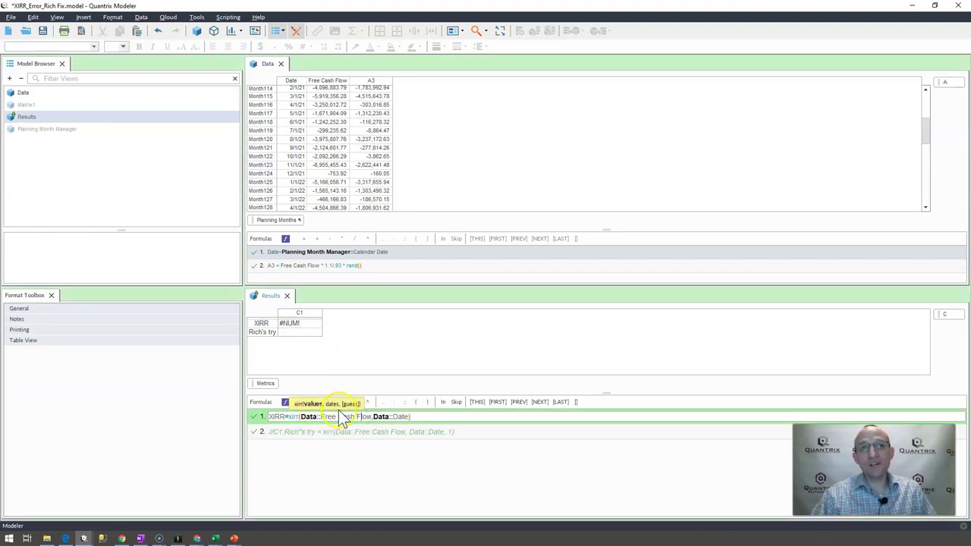
{"action": "left_click", "coordinate": [361, 419]}
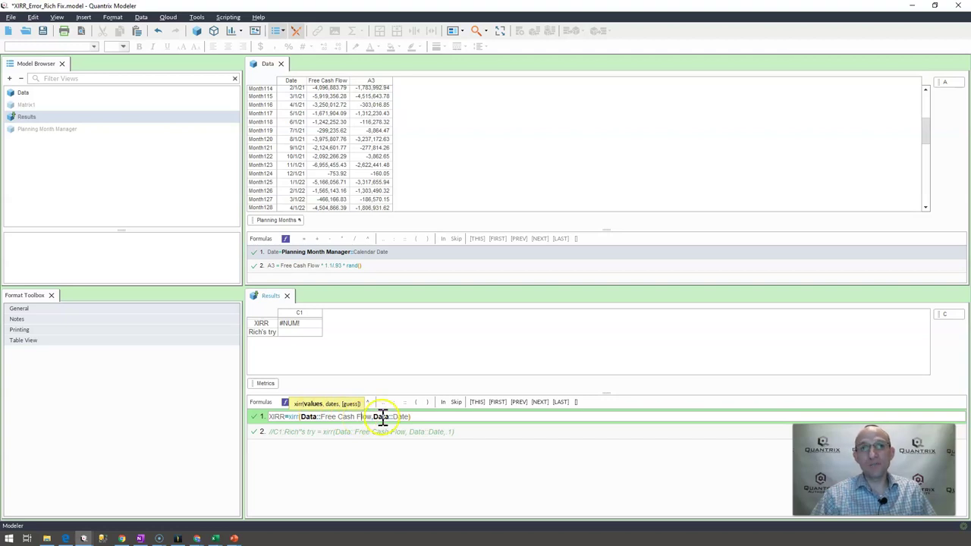
- Inspect the xirr signature, add a comma in the argument list, and finish editing
{"action": "left_click", "coordinate": [322, 406]}
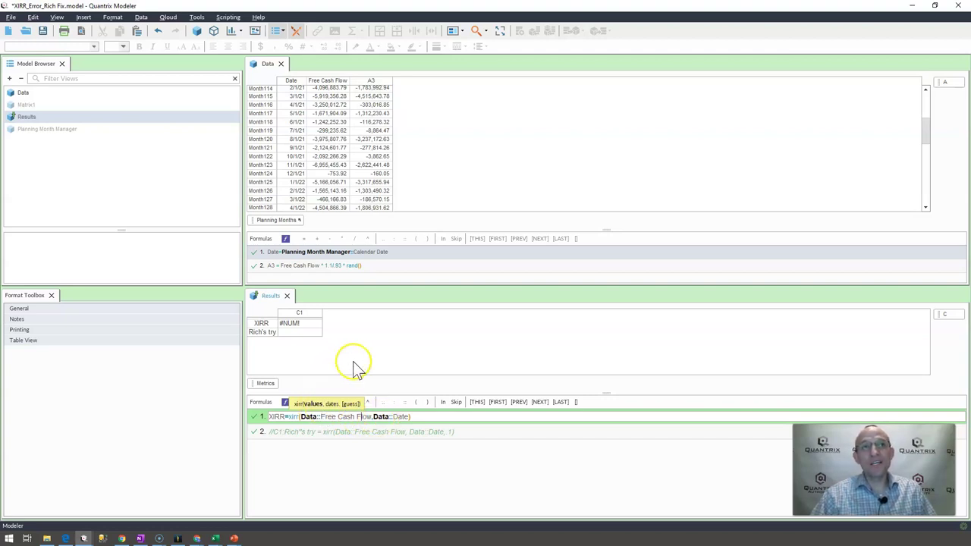
{"action": "left_click", "coordinate": [329, 371]}
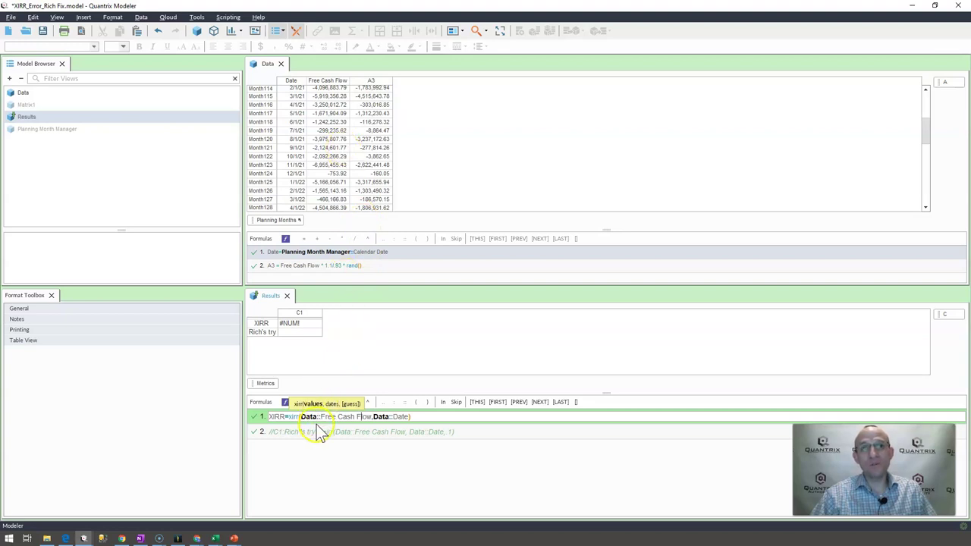
{"action": "left_click", "coordinate": [391, 419]}
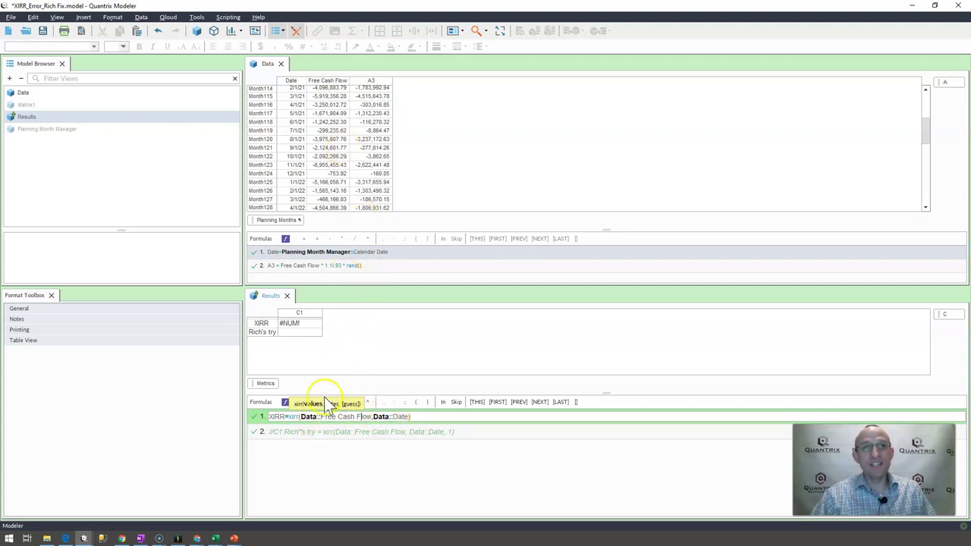
{"action": "left_click", "coordinate": [372, 417]}
{"action": "type", "text": ","}
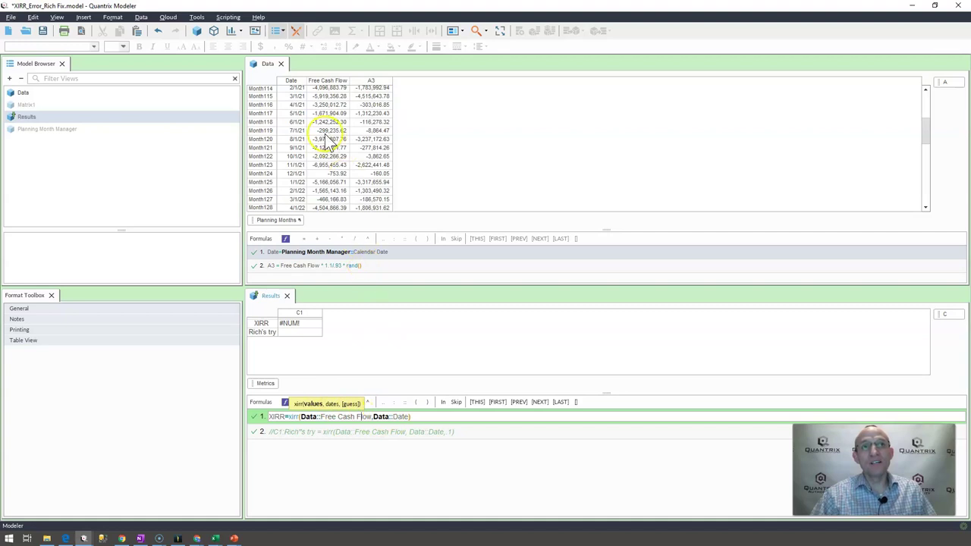
{"action": "left_click", "coordinate": [416, 253]}
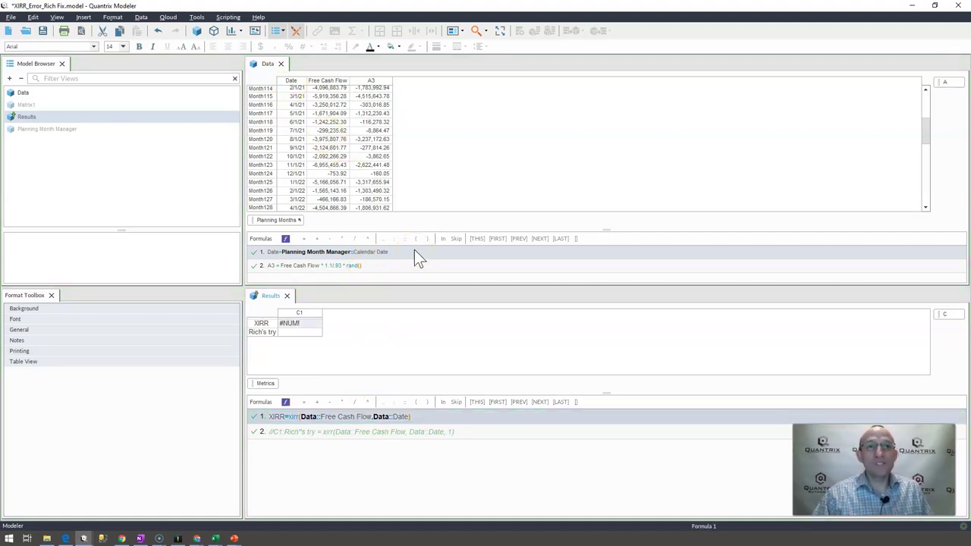
- Compare the XIRR #NUM! result with the Rich's try result in Results
{"action": "left_click", "coordinate": [311, 325]}
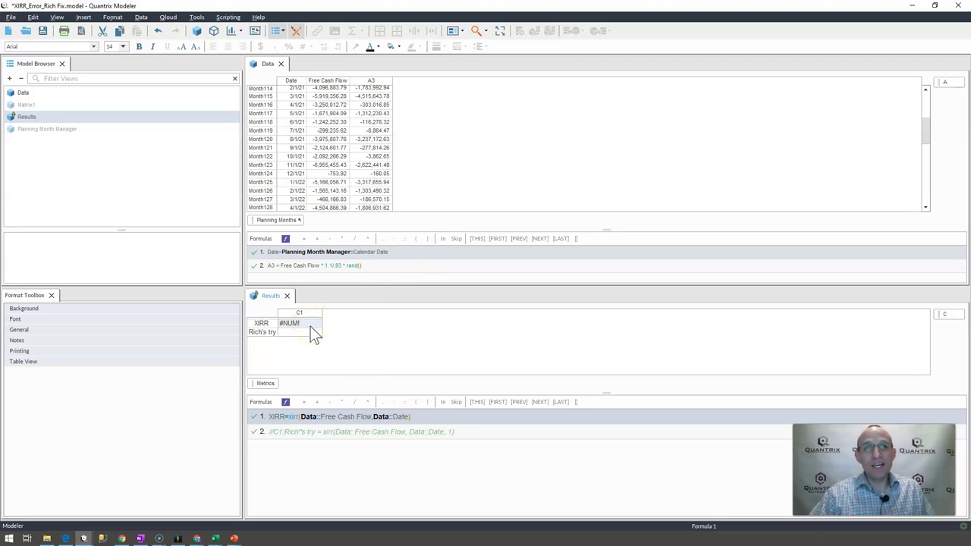
{"action": "left_click", "coordinate": [308, 334]}
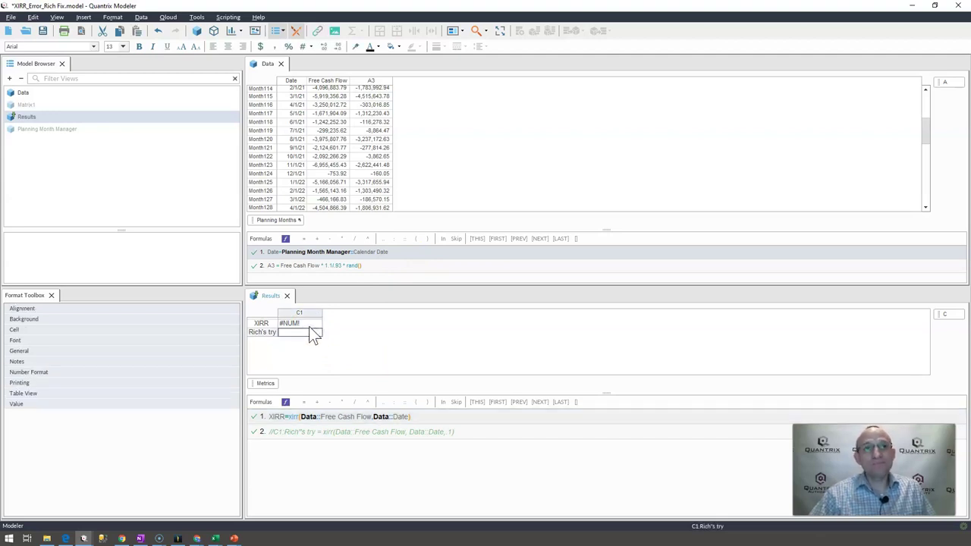
{"action": "left_click", "coordinate": [309, 326]}
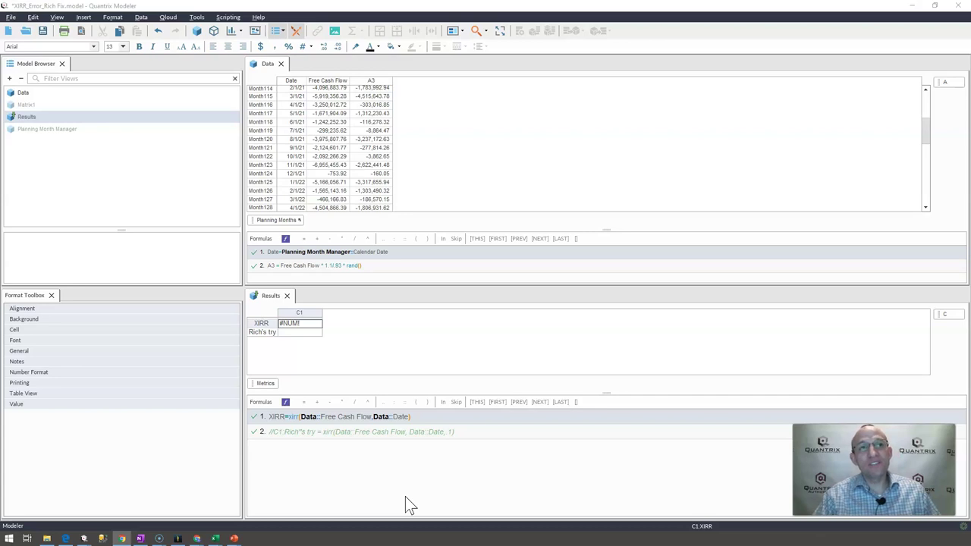
{"action": "left_click", "coordinate": [312, 326]}
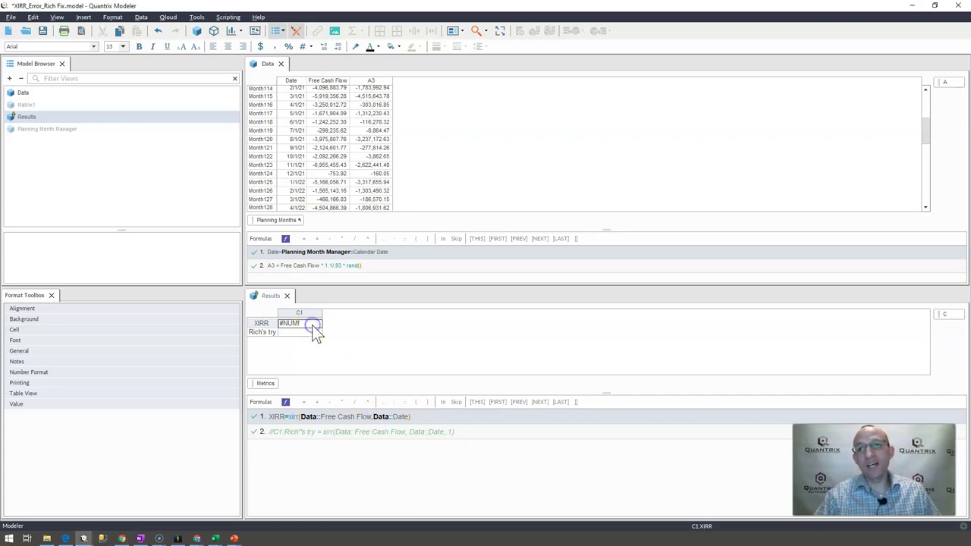
{"action": "left_click", "coordinate": [267, 326]}
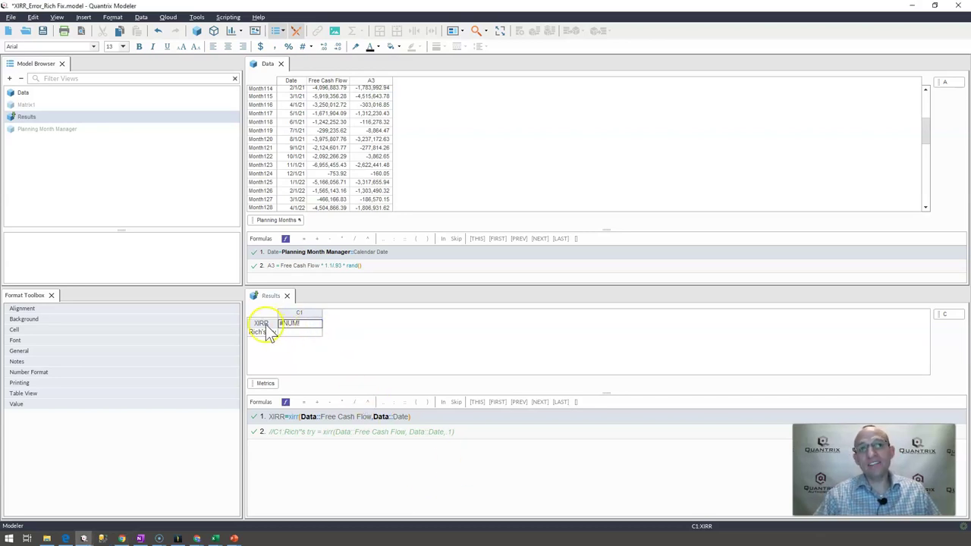
- Recheck the XIRR and Rich's try cells, then place the caret at the XIRR formula's end
{"action": "left_click", "coordinate": [309, 329]}
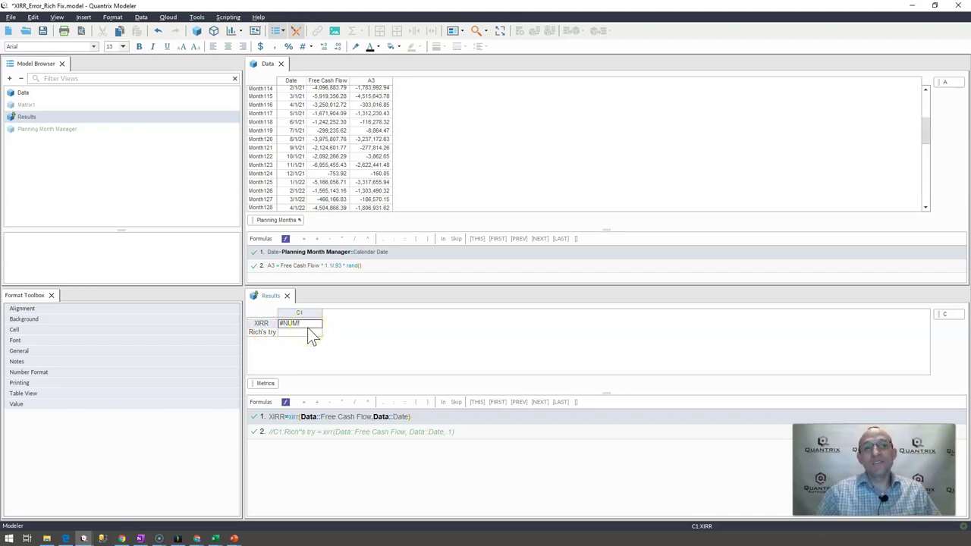
{"action": "left_click", "coordinate": [308, 332]}
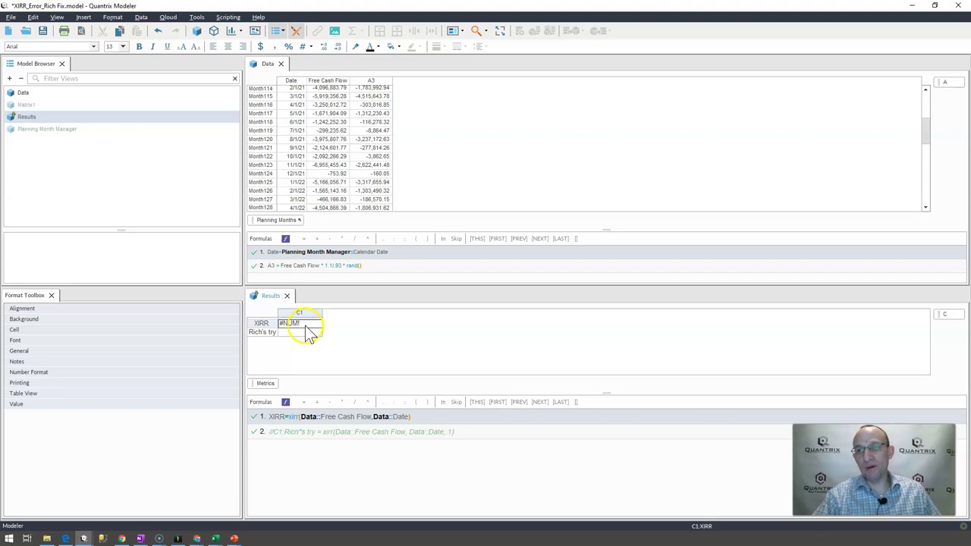
{"action": "left_click", "coordinate": [305, 334]}
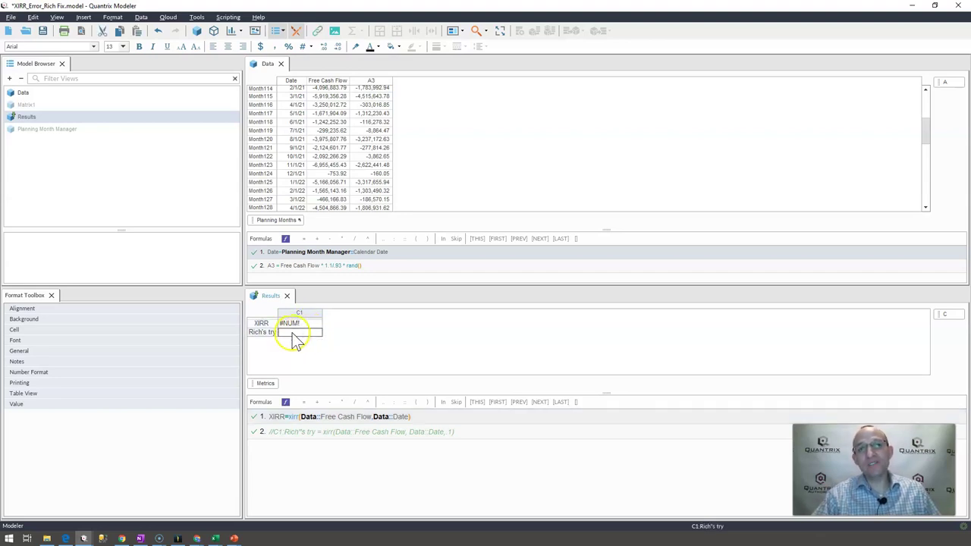
{"action": "left_click", "coordinate": [277, 333]}
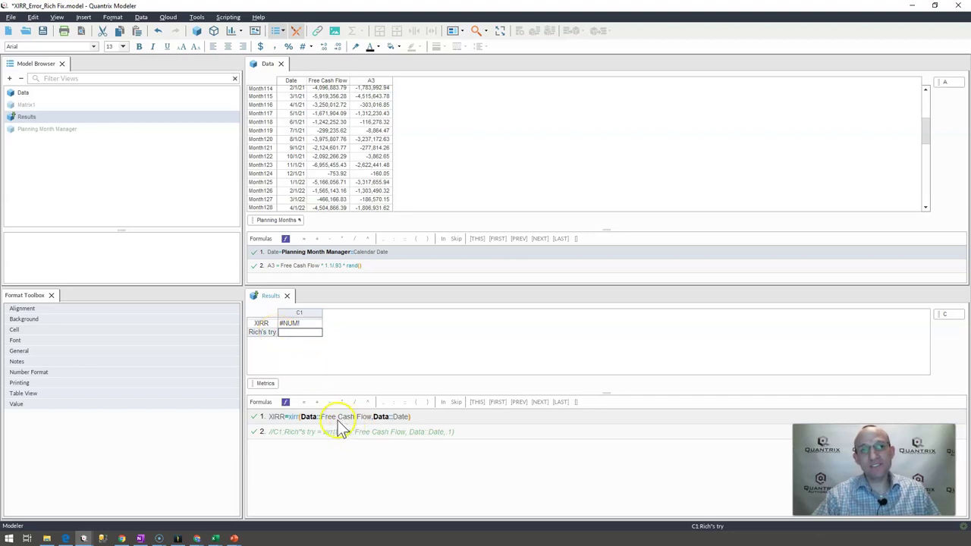
{"action": "left_click", "coordinate": [306, 334]}
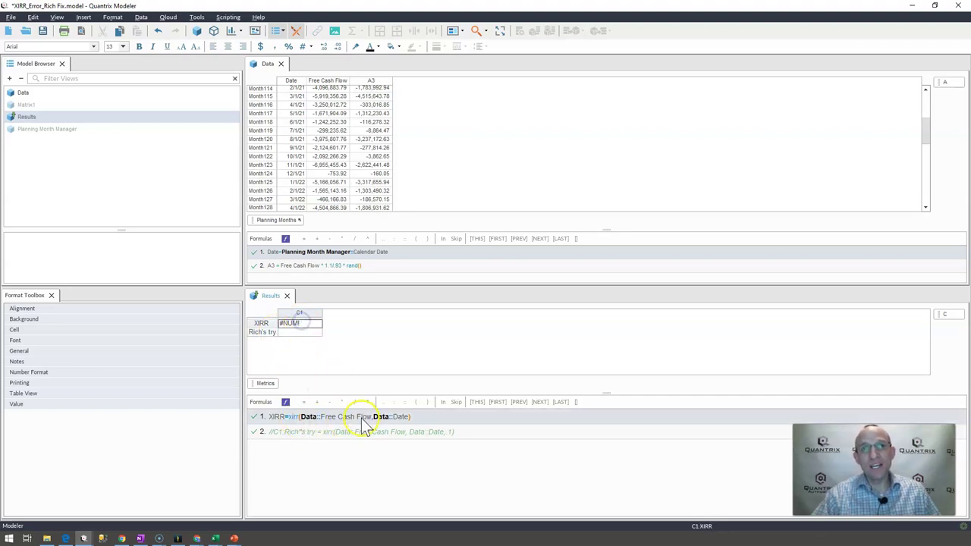
{"action": "left_click", "coordinate": [408, 417]}
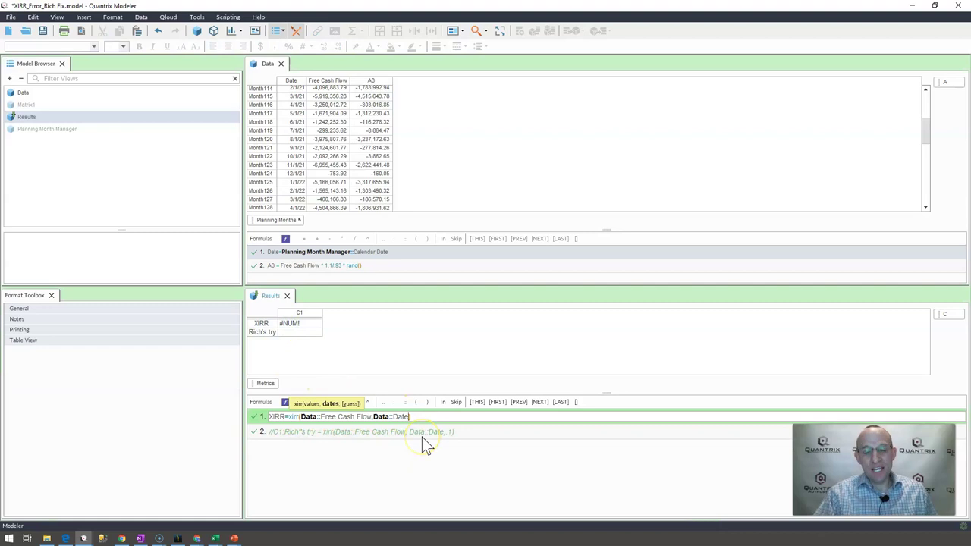
- Add a guess of 1 after Data::Date so XIRR returns 0.582467073
{"action": "type", "text": ","}
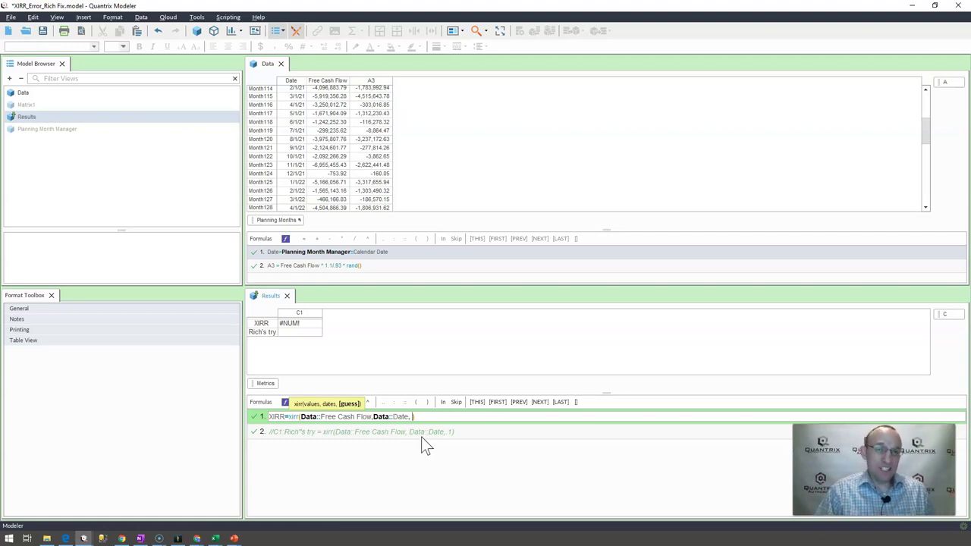
{"action": "type", "text": "1"}
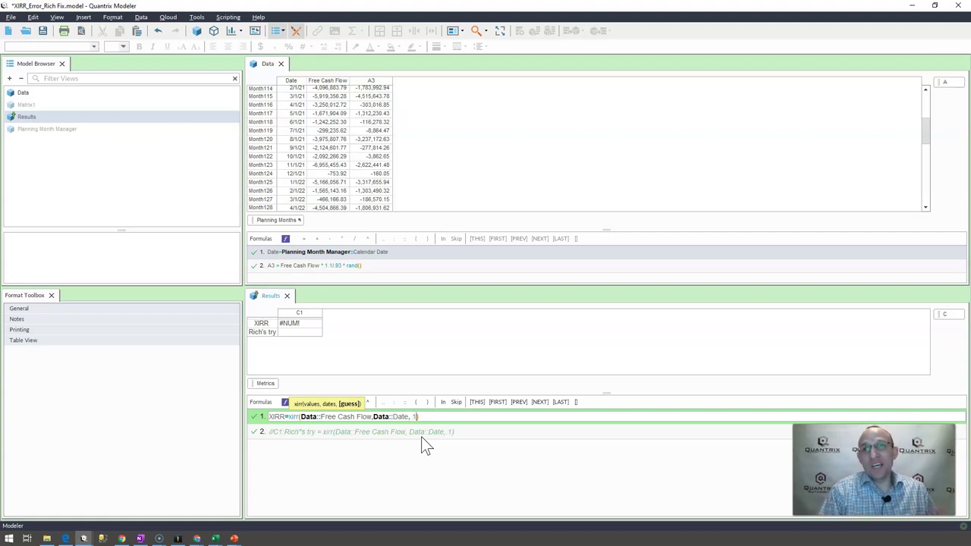
{"action": "key", "text": "Return"}
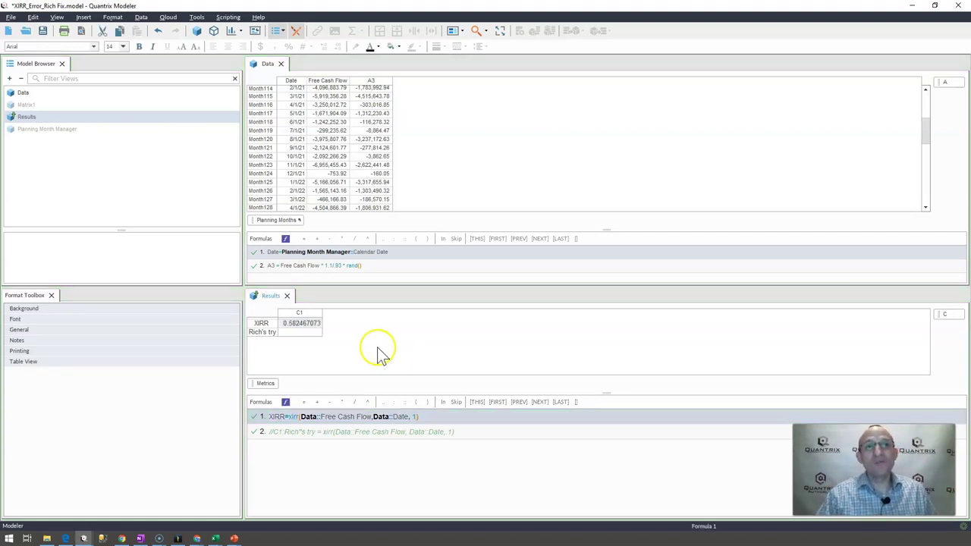
- Check the XIRR result, then reopen the formula and enter a new guess of .15
{"action": "left_click", "coordinate": [303, 332]}
{"action": "left_click", "coordinate": [303, 326]}
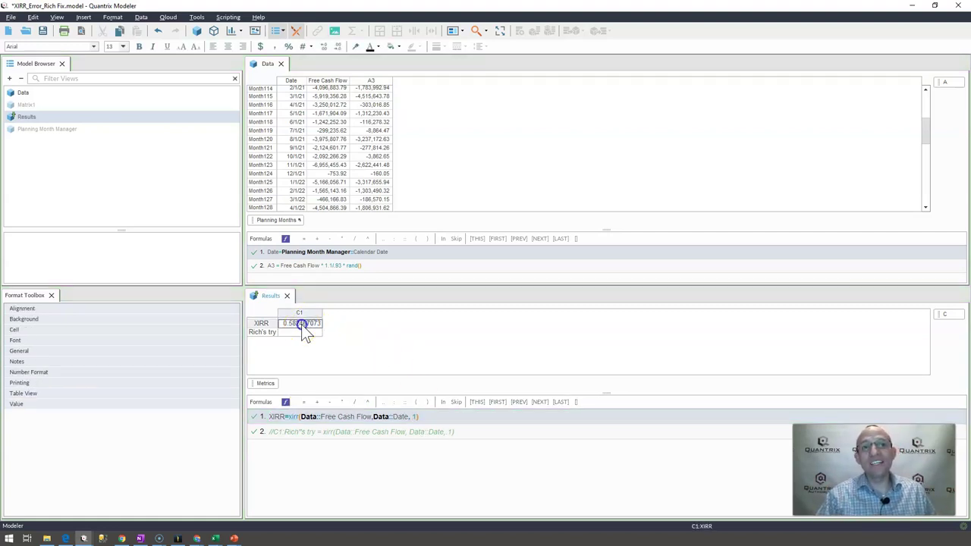
{"action": "left_click", "coordinate": [417, 419]}
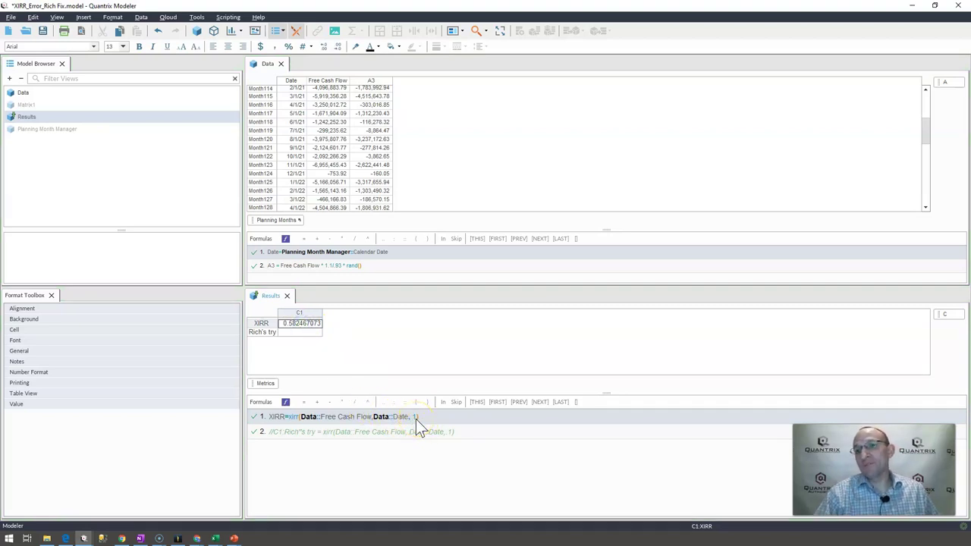
{"action": "left_click", "coordinate": [300, 324]}
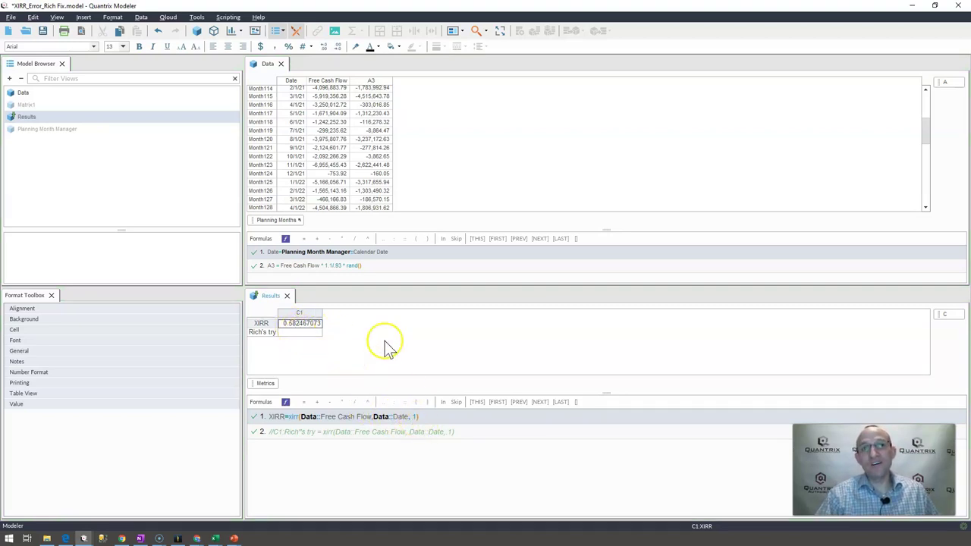
{"action": "left_click", "coordinate": [415, 418]}
{"action": "type", "text": ".15"}
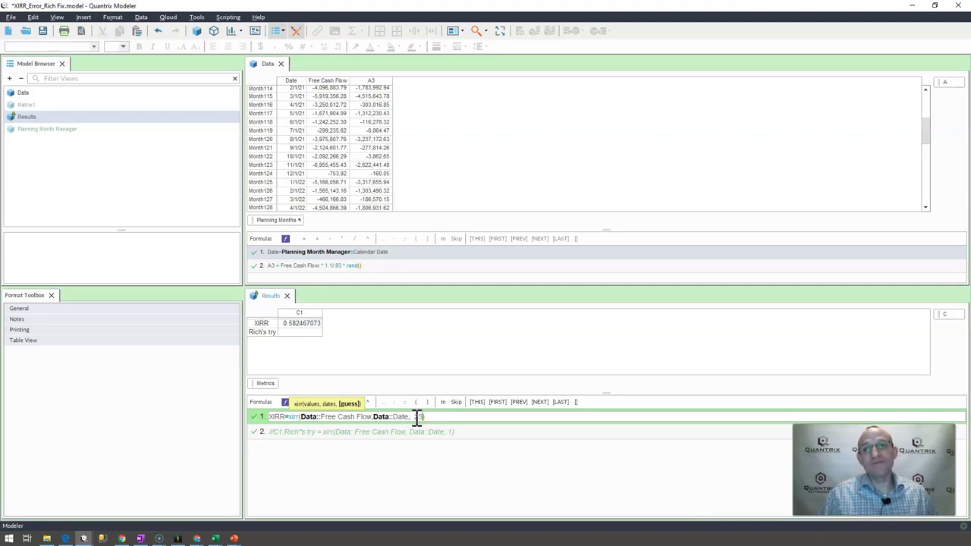
- Commit the .25 guess and confirm XIRR still reads 0.582467073
{"action": "key", "text": "Return"}
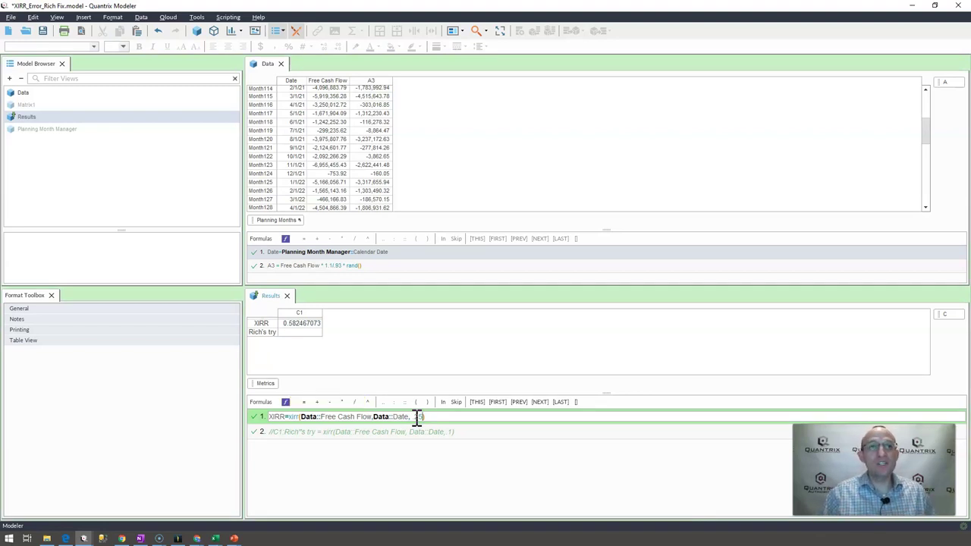
{"action": "left_click", "coordinate": [303, 327]}
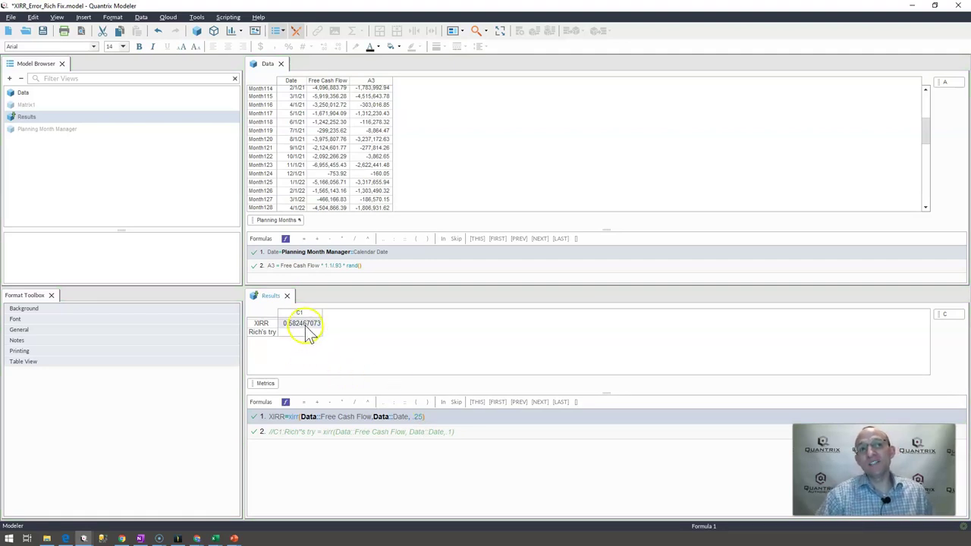
{"action": "left_click", "coordinate": [417, 415]}
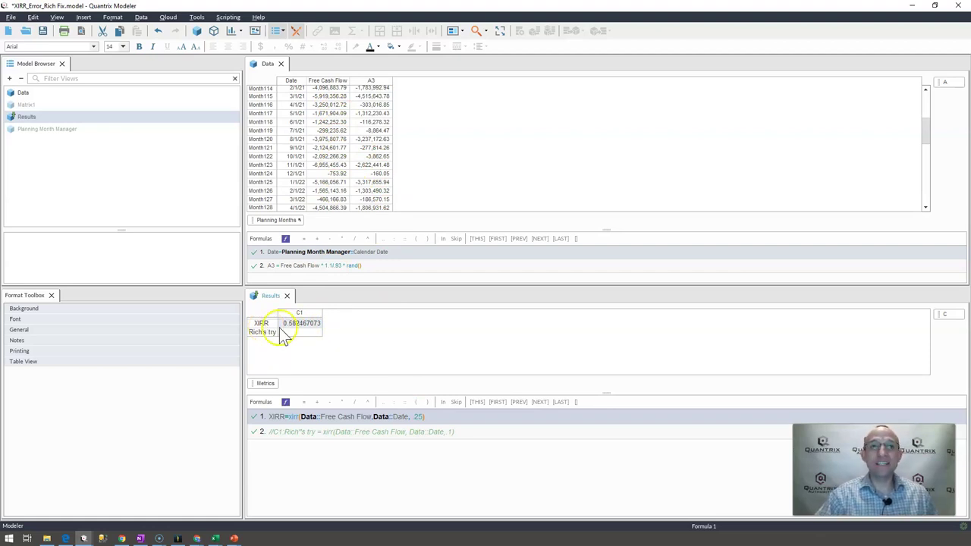
{"action": "left_click", "coordinate": [414, 418]}
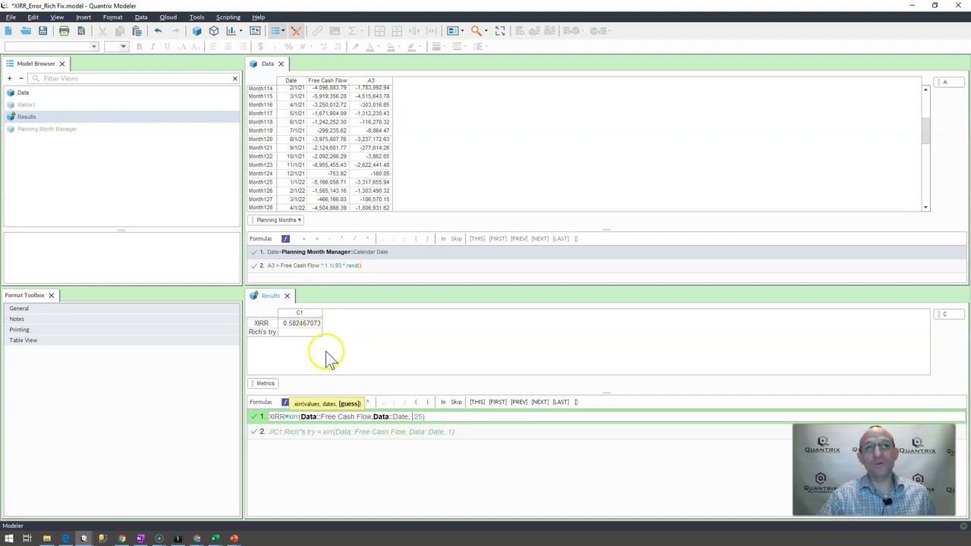
{"action": "left_click", "coordinate": [302, 333]}
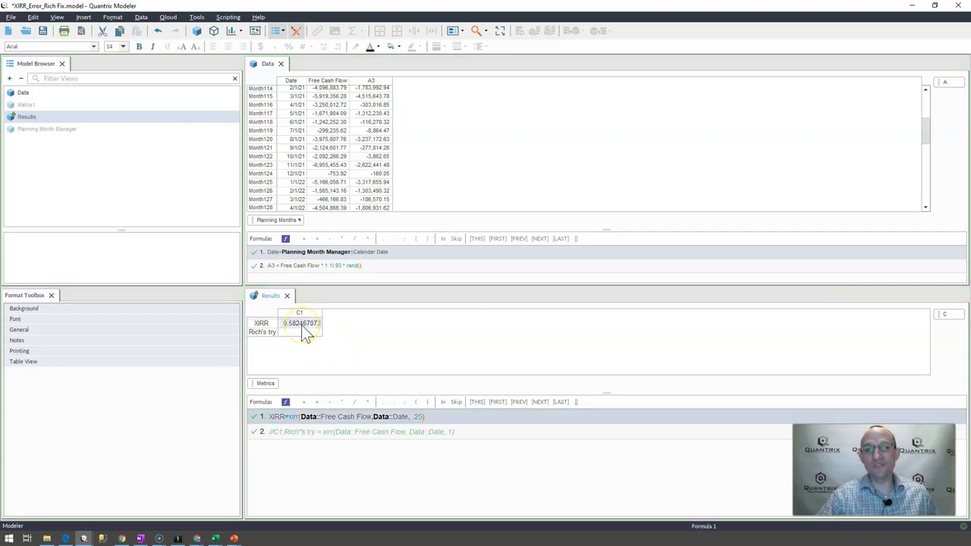